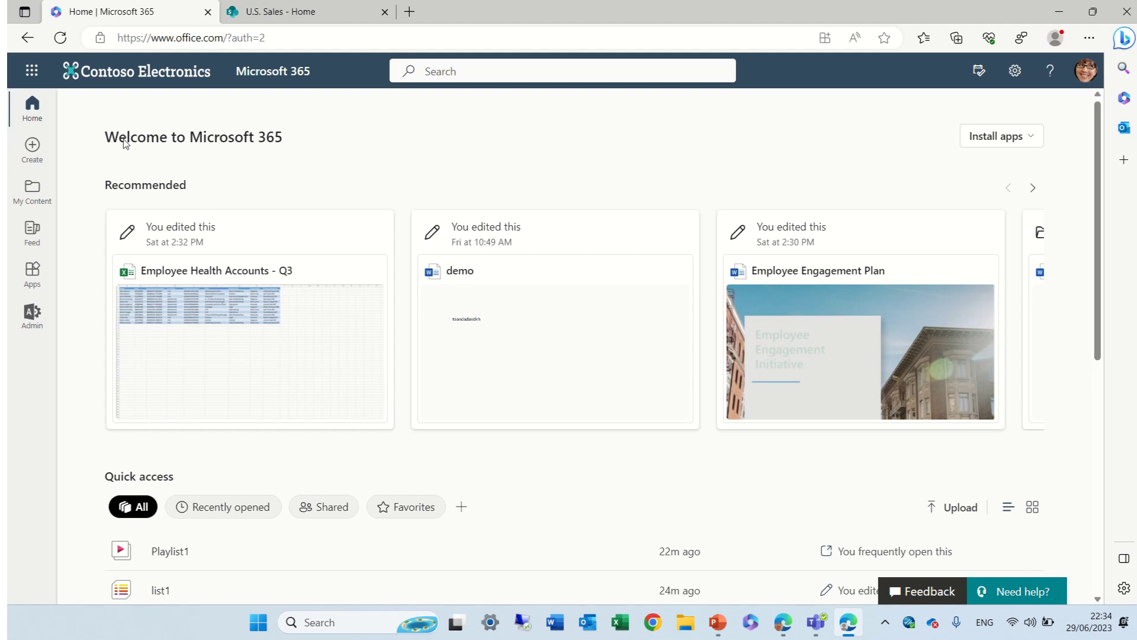
Step: Go to the U.S. Sales site's Documents library and scroll down to the scanned PDFs
left_click(32, 71)
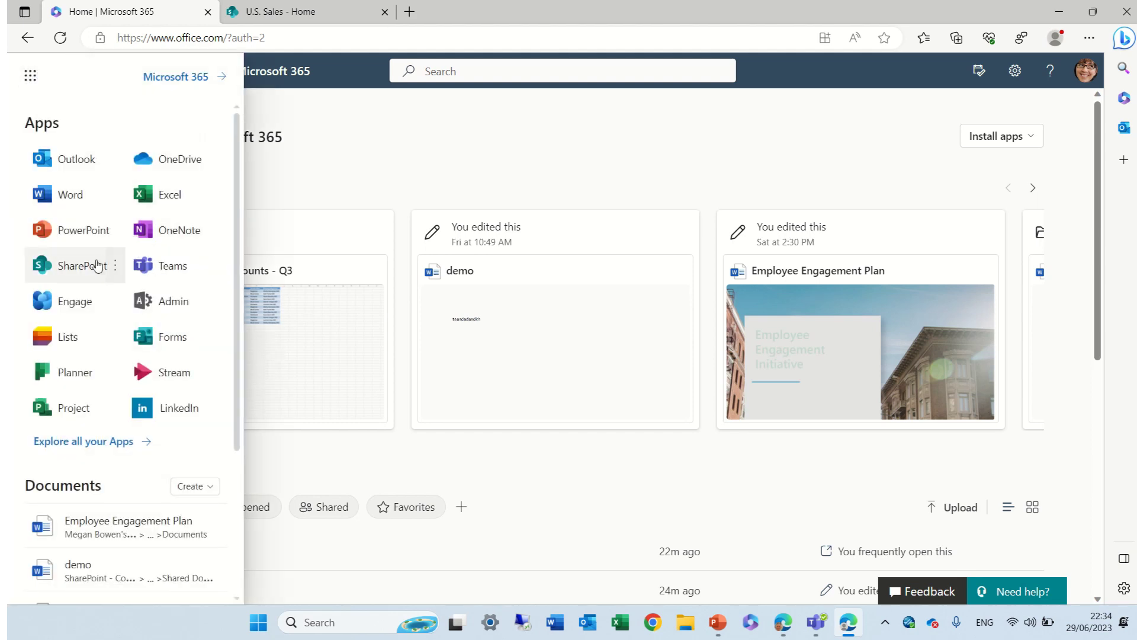
key("Escape")
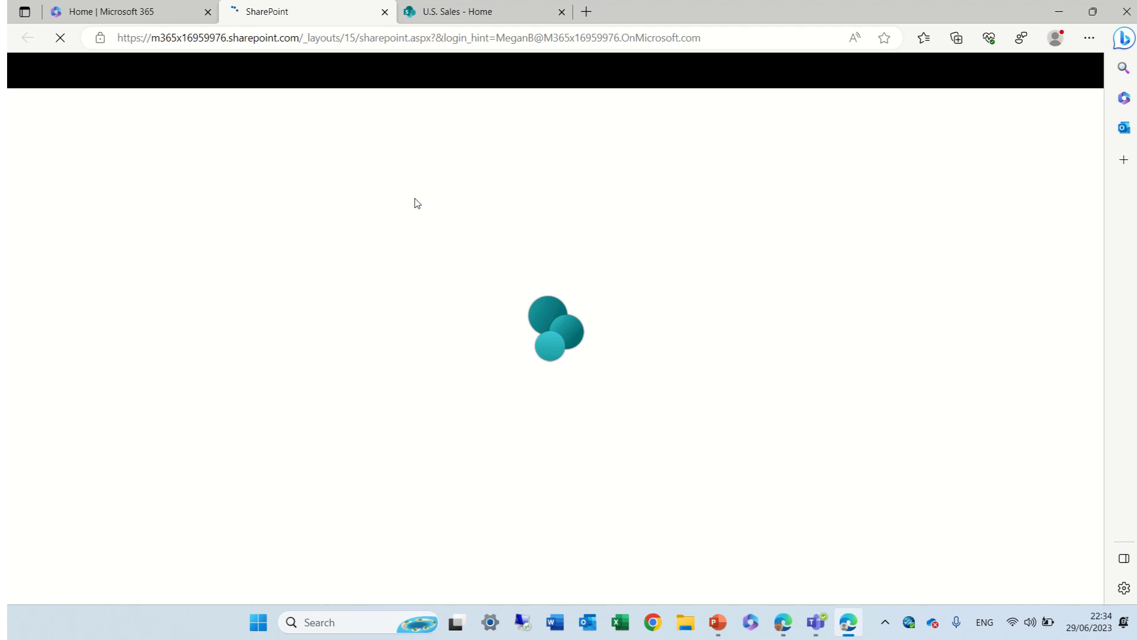
left_click(478, 13)
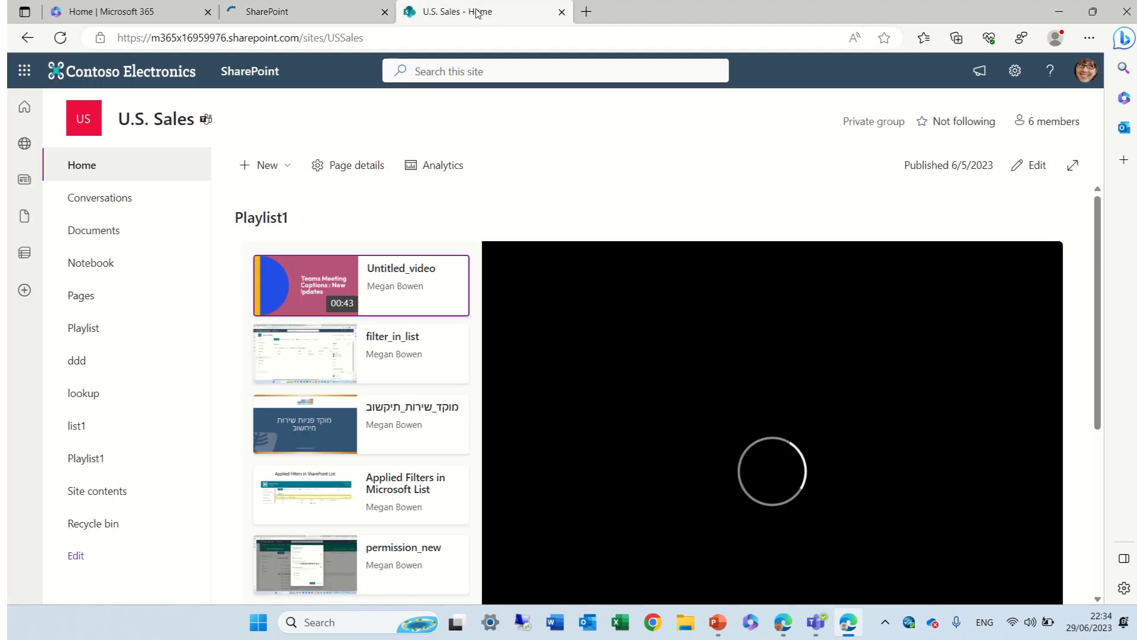
left_click(113, 230)
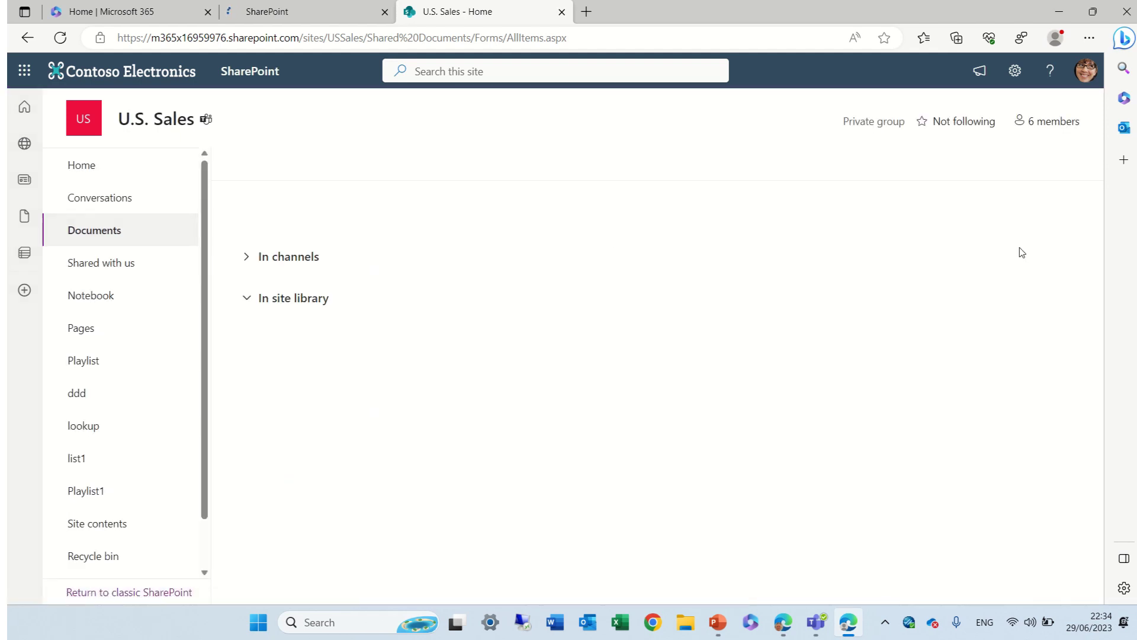
left_click_drag(1095, 232, 1076, 386)
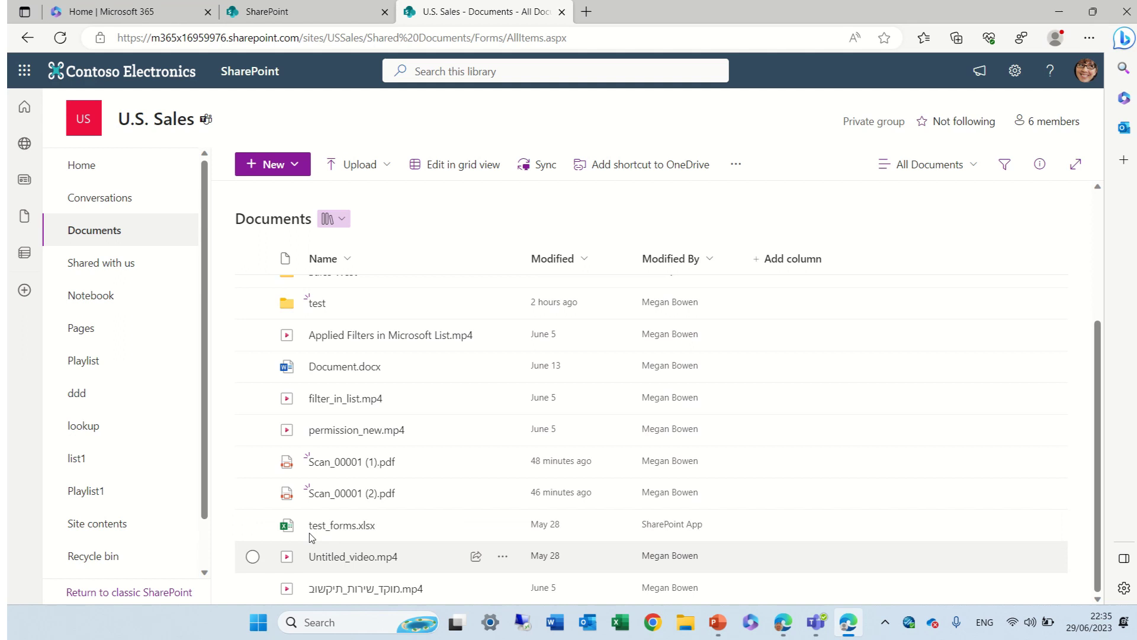
Step: Edit Scan_00001 (2).pdf and circle its top-right header block with an orange pen
left_click(374, 499)
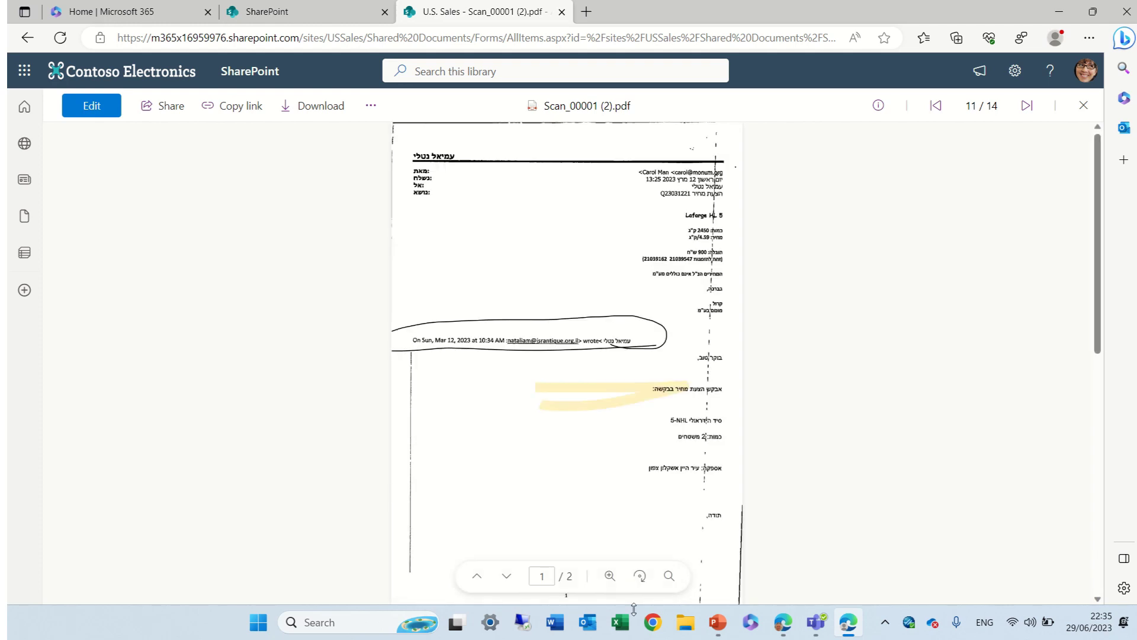
left_click(88, 111)
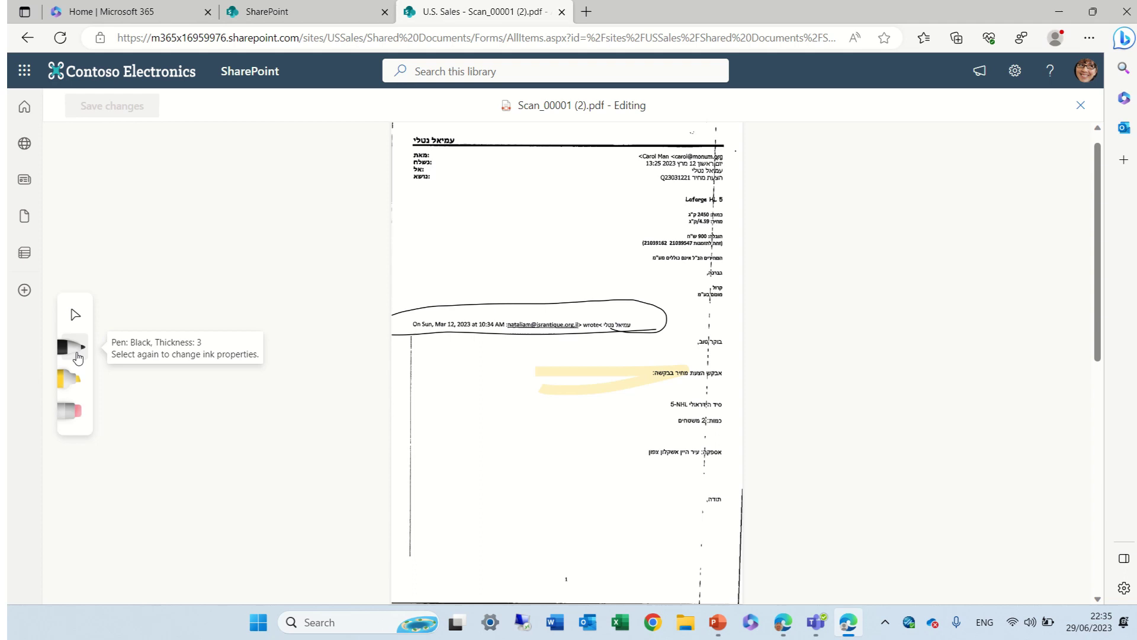
left_click(77, 357)
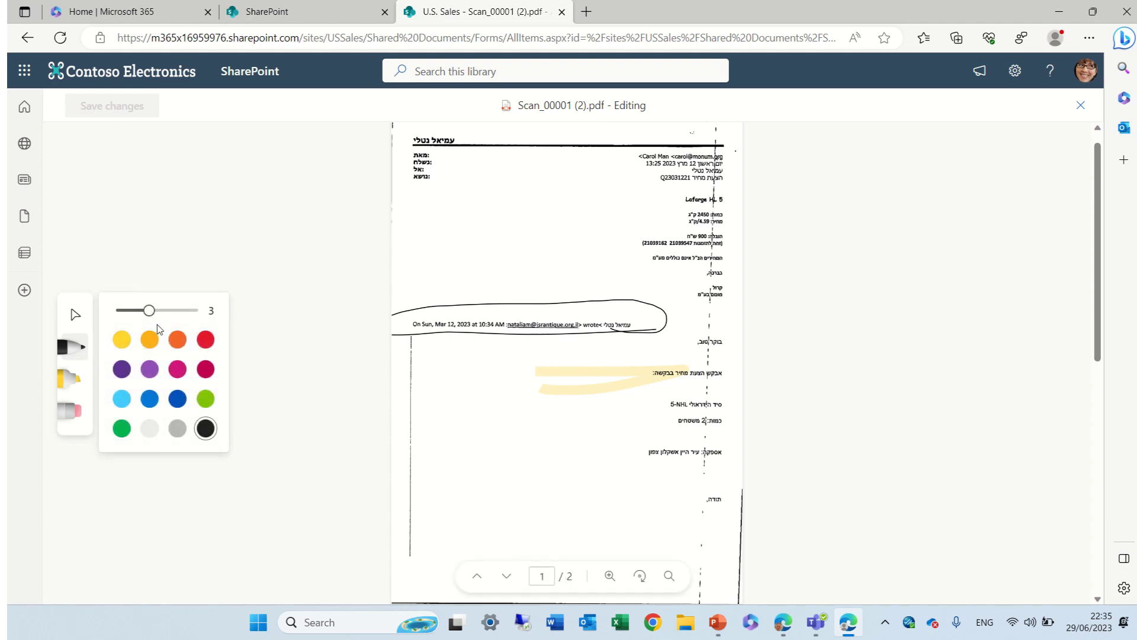
left_click(177, 339)
mouse_move(149, 311)
left_mouse_down()
mouse_move(198, 311)
mouse_move(150, 311)
left_mouse_up()
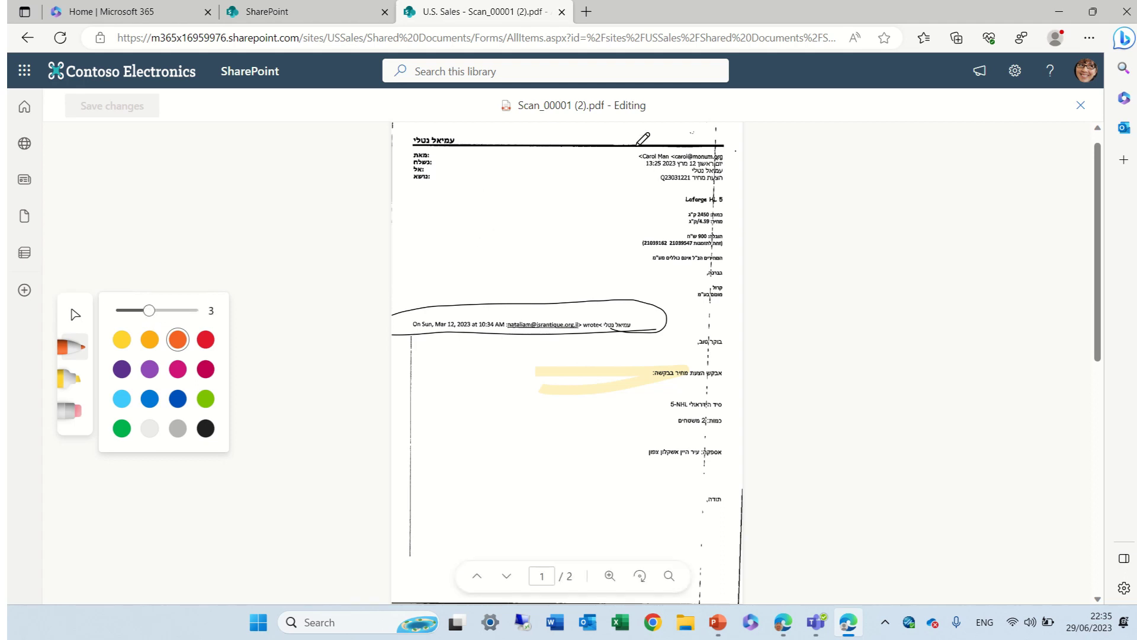
mouse_move(638, 145)
left_mouse_down()
mouse_move(646, 172)
mouse_move(720, 183)
mouse_move(681, 127)
mouse_move(643, 145)
left_mouse_up()
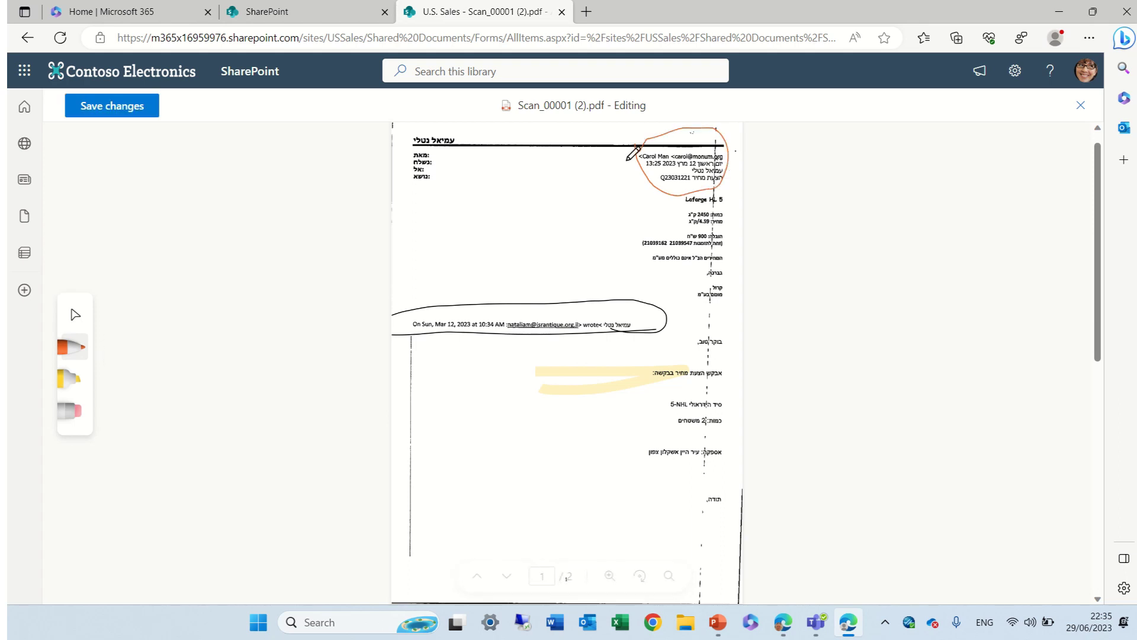
Step: Make the highlighter red at thickness 5, draw a trial loop, then erase it
left_click(74, 380)
left_click(74, 380)
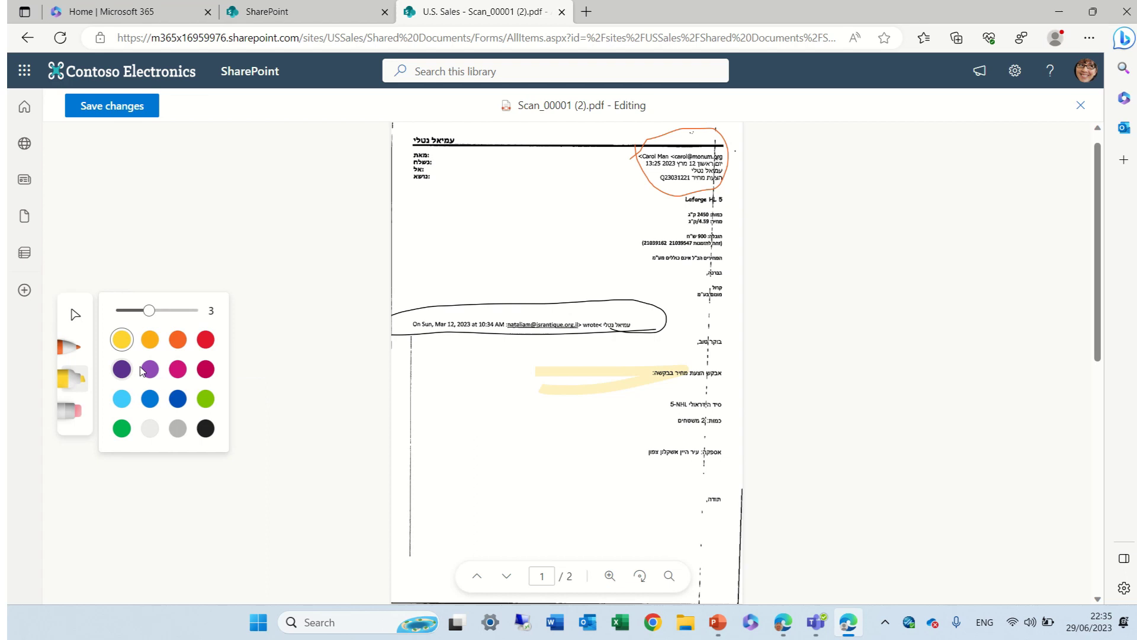
left_click(206, 341)
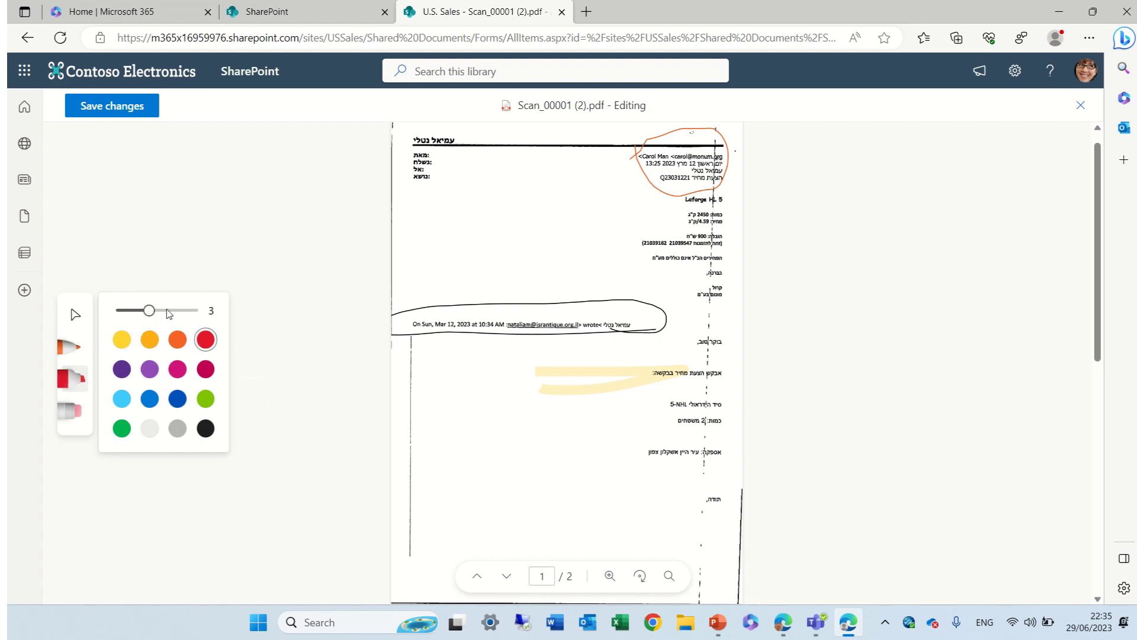
left_click_drag(168, 314, 182, 311)
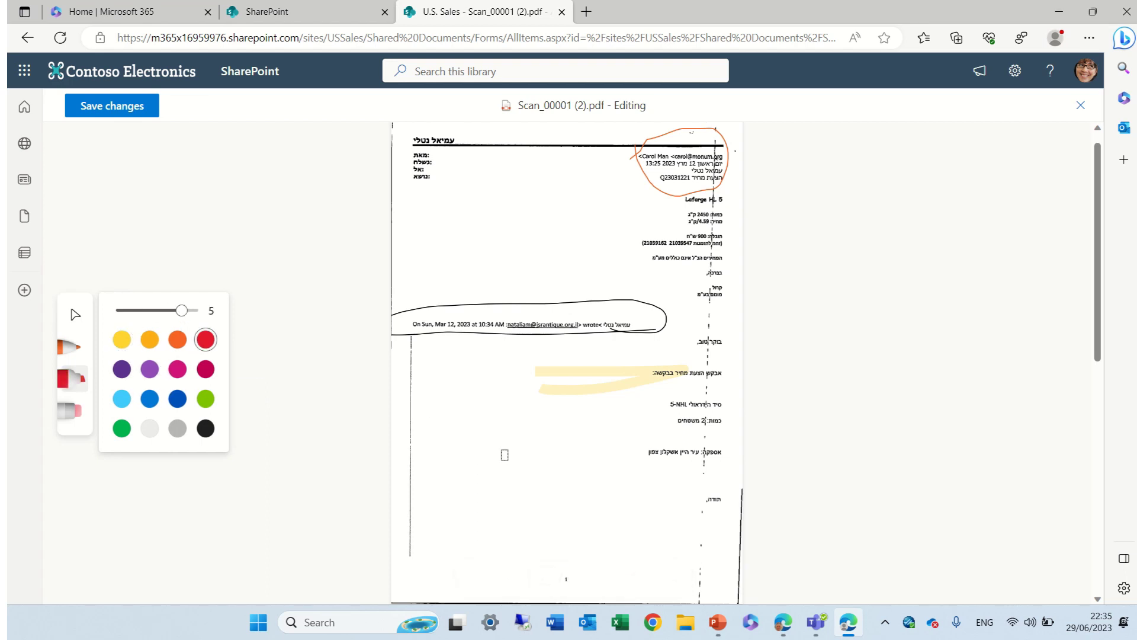
mouse_move(505, 455)
left_mouse_down()
mouse_move(603, 513)
mouse_move(589, 412)
mouse_move(507, 454)
left_mouse_up()
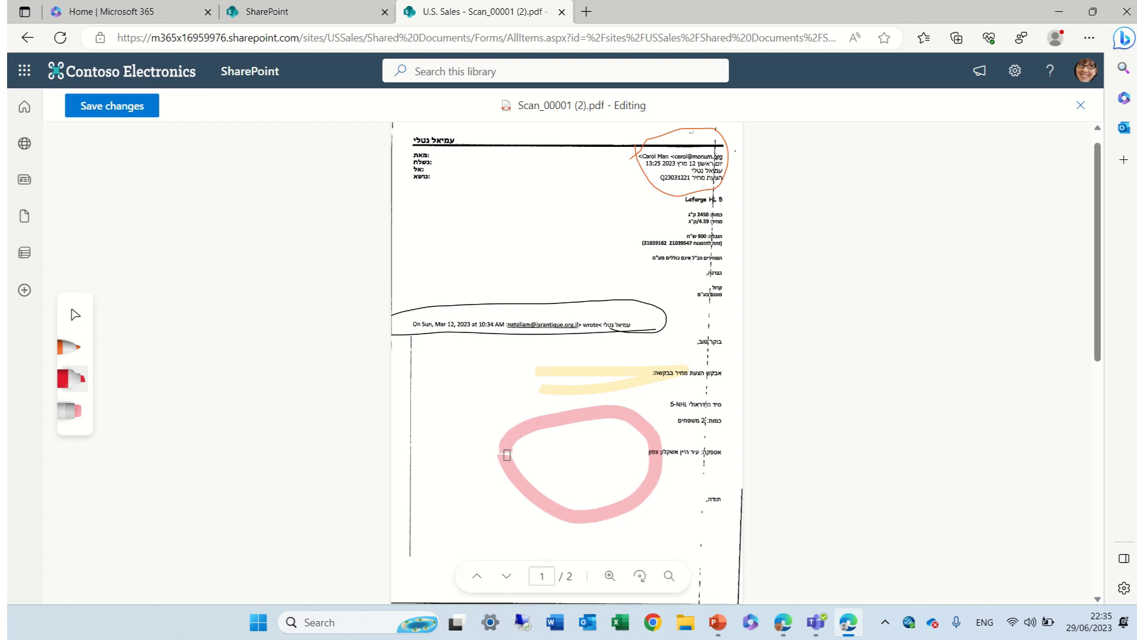
left_click(73, 410)
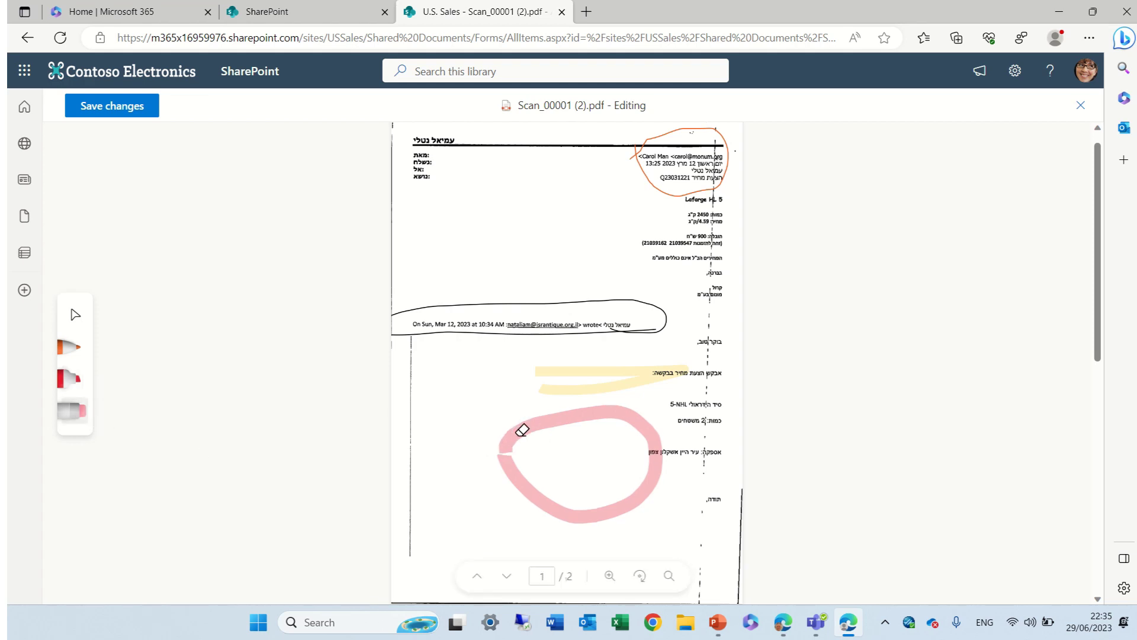
left_click(628, 507)
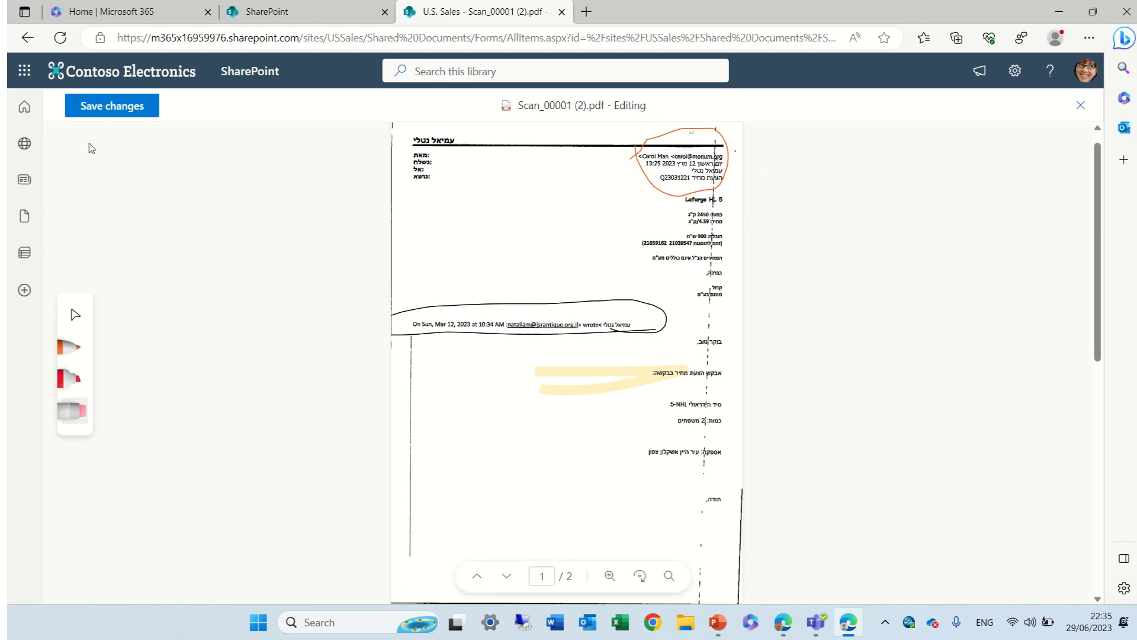
Step: Save the PDF annotations, close the viewer and reopen the U.S. Sales Documents library
left_click(123, 112)
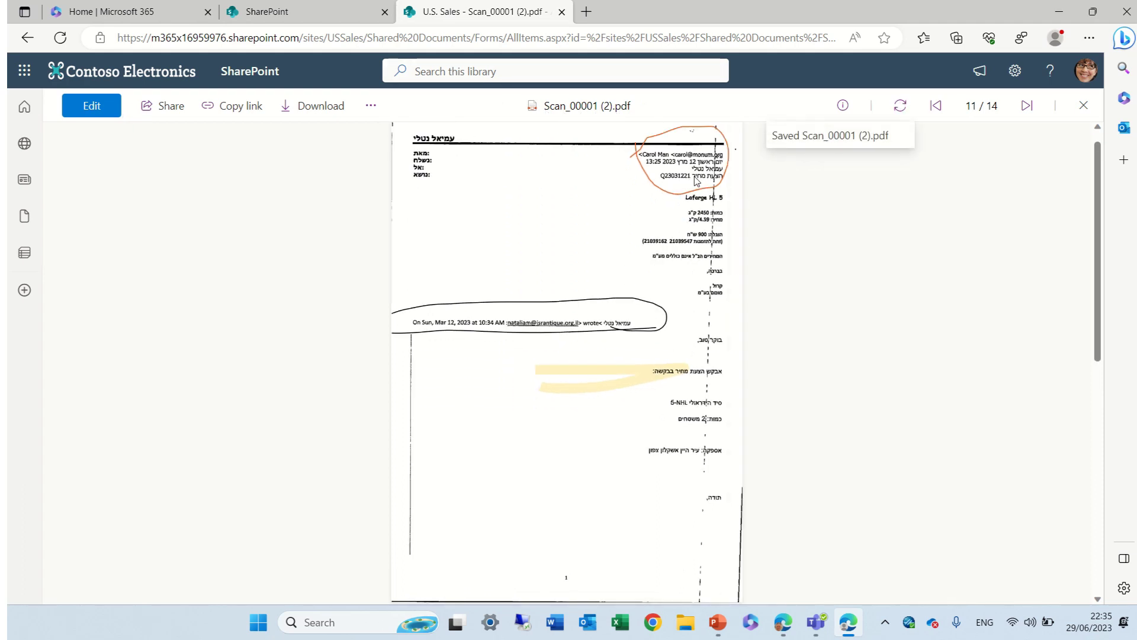
mouse_move(568, 158)
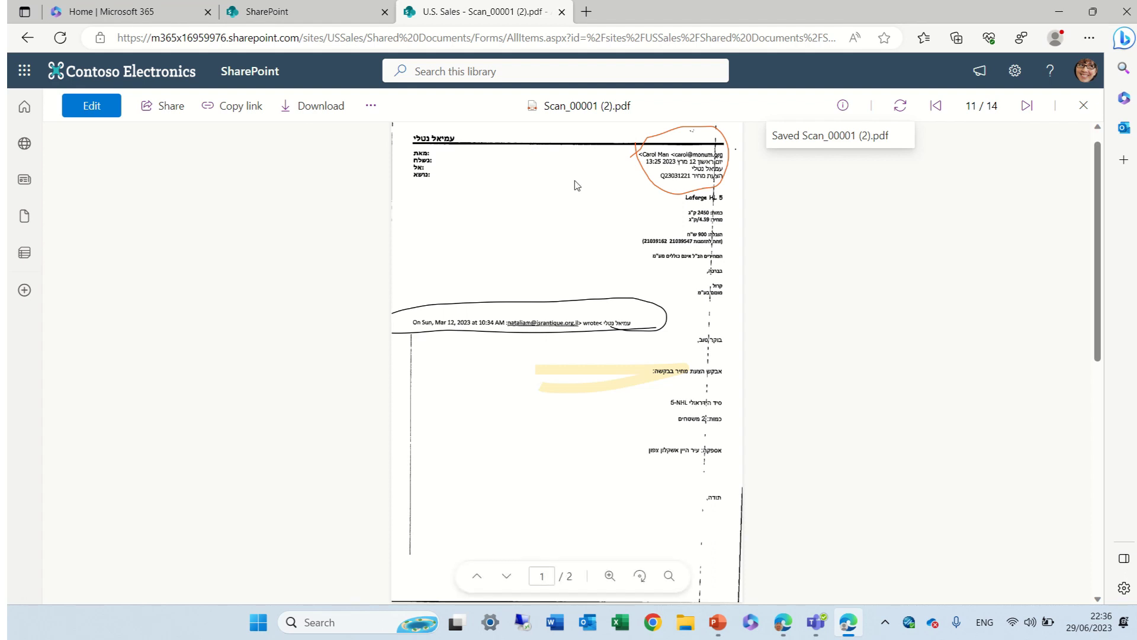
left_click(561, 11)
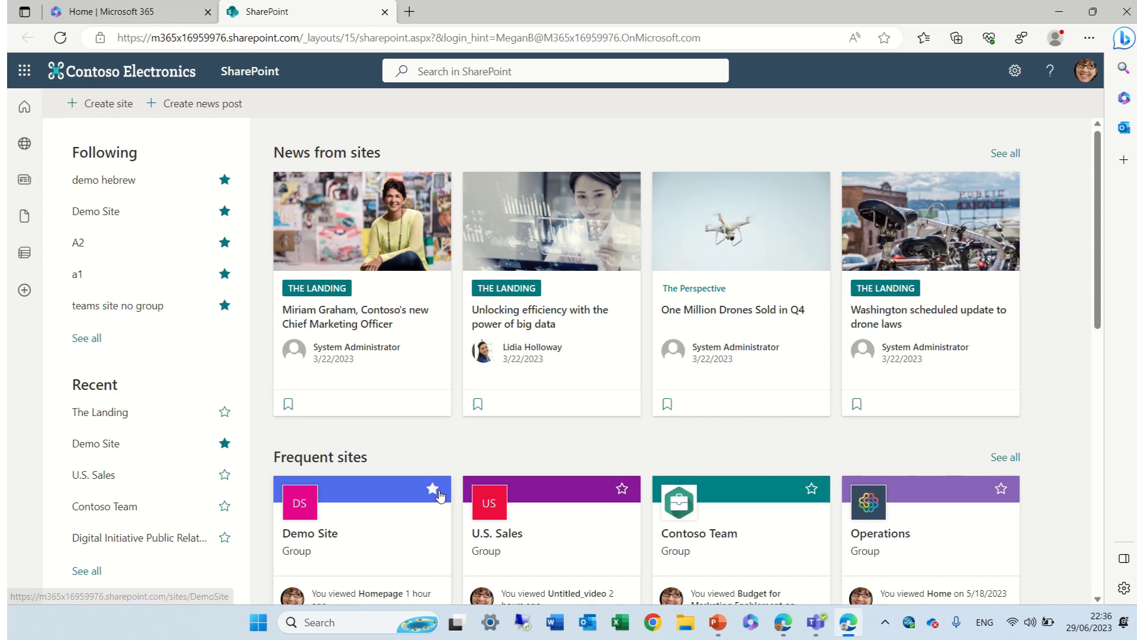
left_click(488, 529)
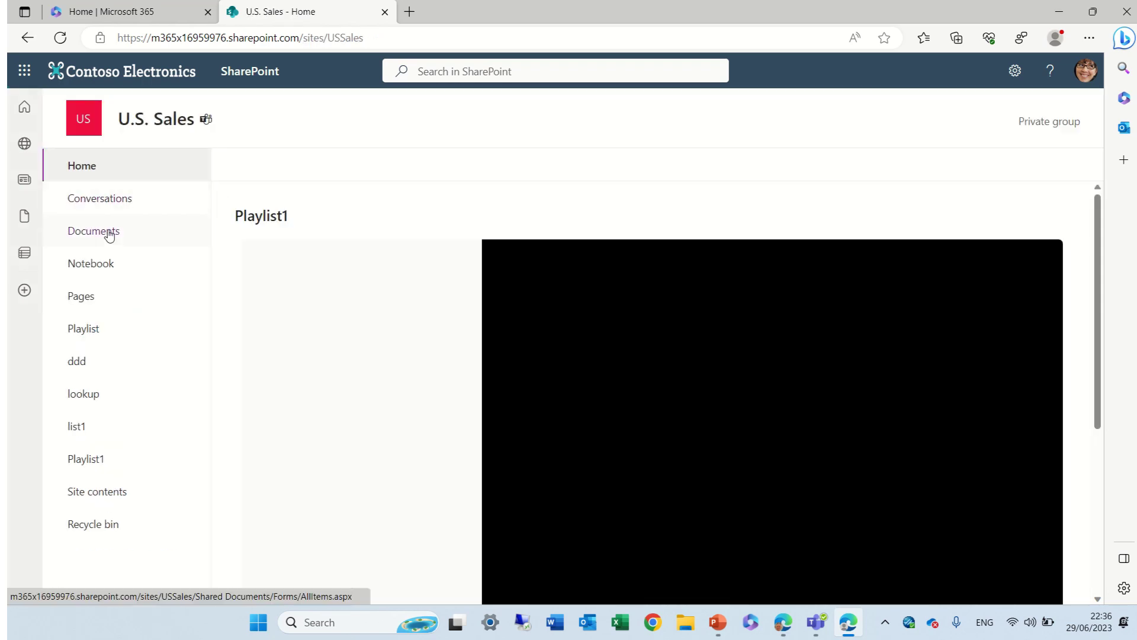
left_click(107, 231)
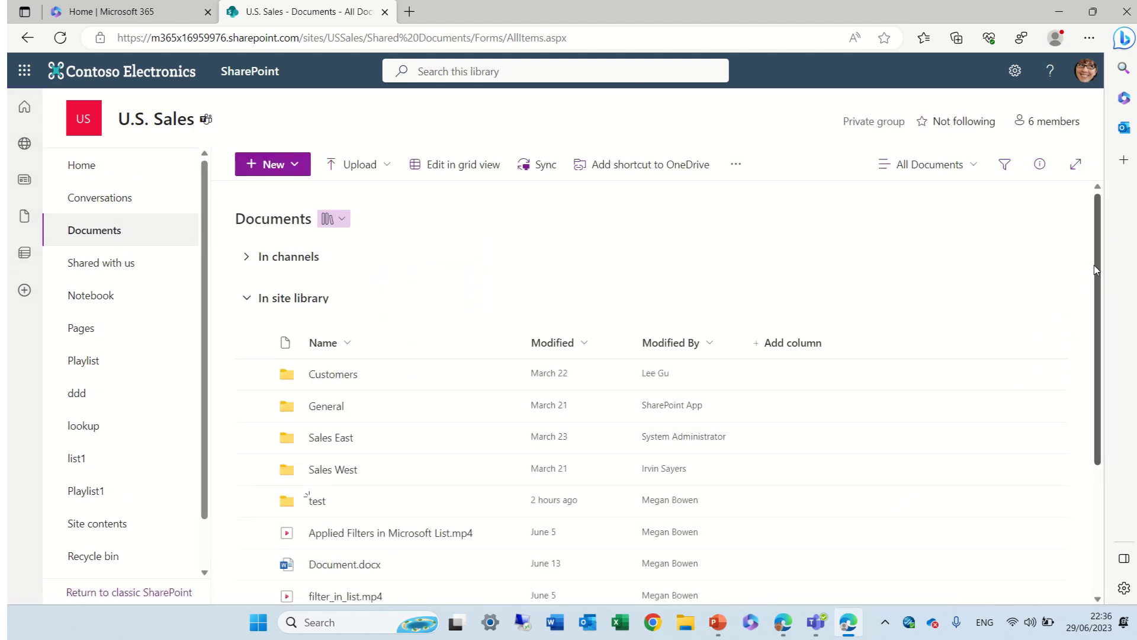
left_click_drag(1093, 264, 1088, 401)
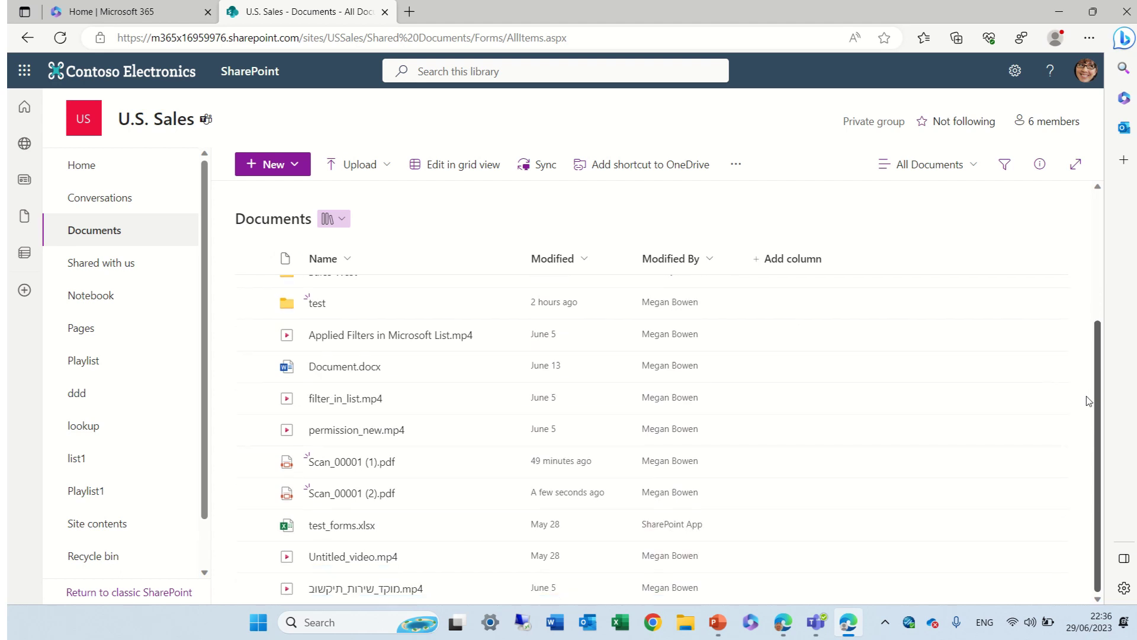
Step: Reopen Scan_00001 (2).pdf and show its more-actions menu
left_click(356, 494)
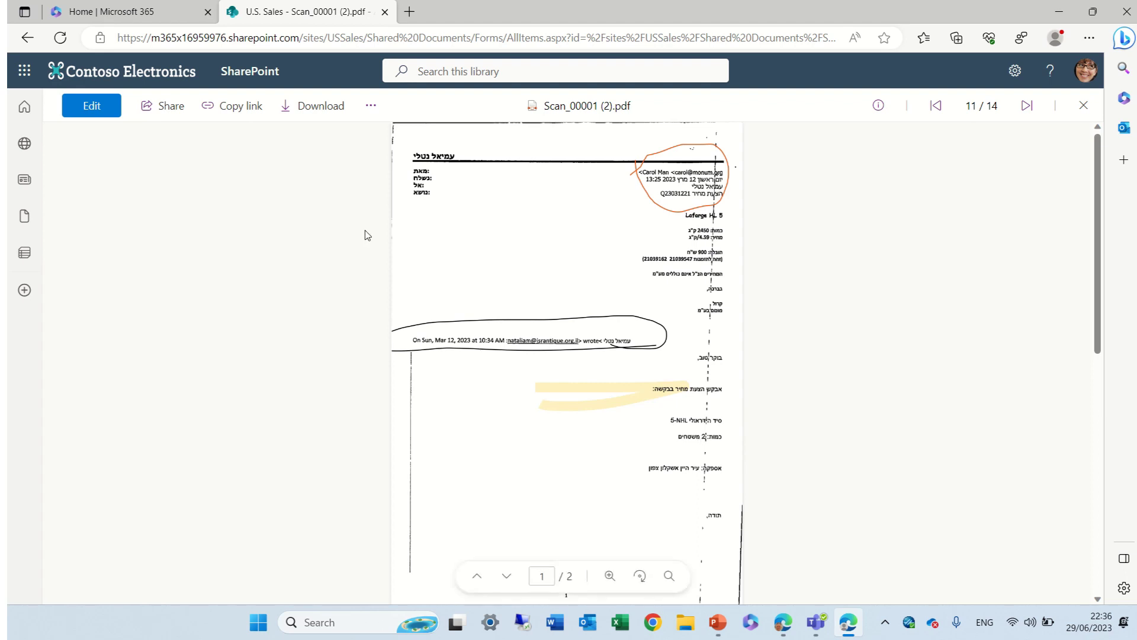
left_click(370, 106)
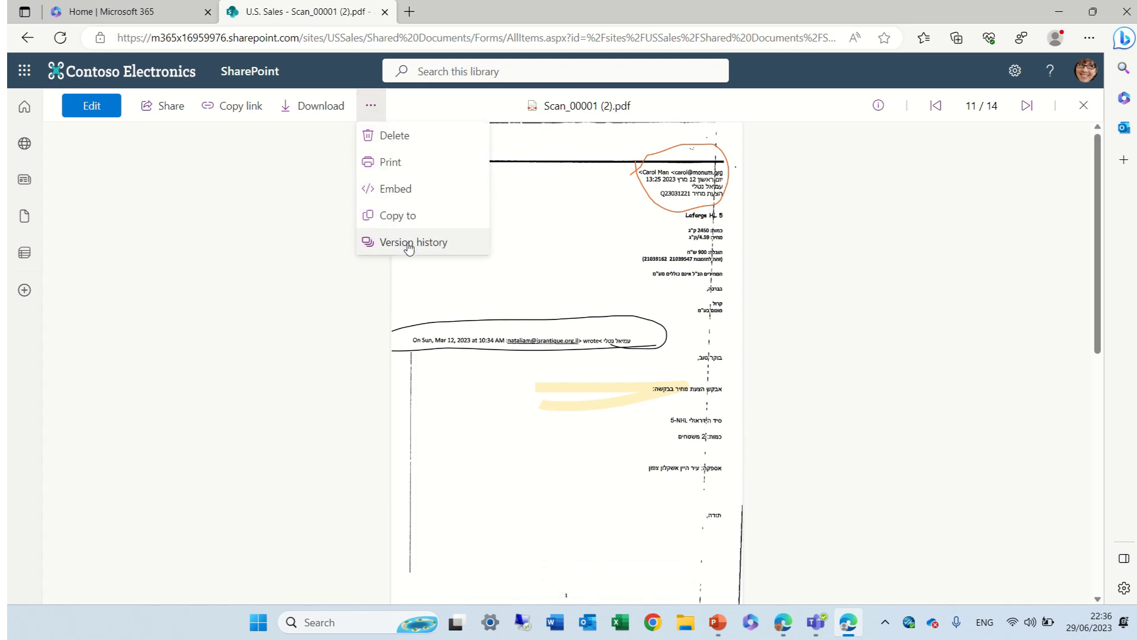
Step: Restore version 1.0 of Scan_00001 (2).pdf from its version history and confirm
left_click(433, 251)
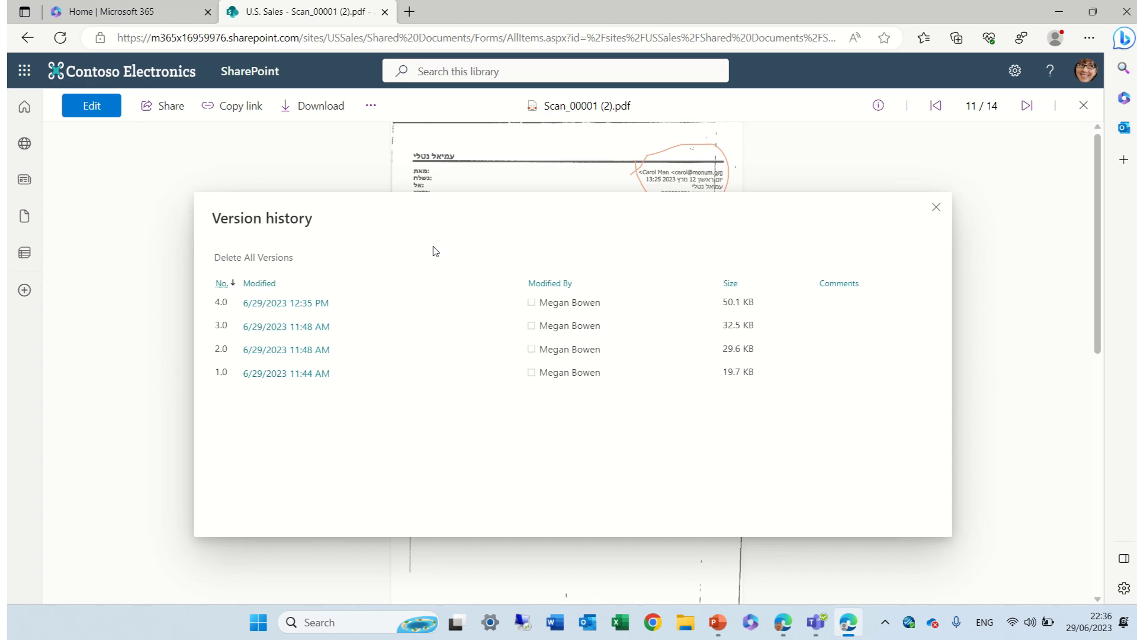
mouse_move(285, 305)
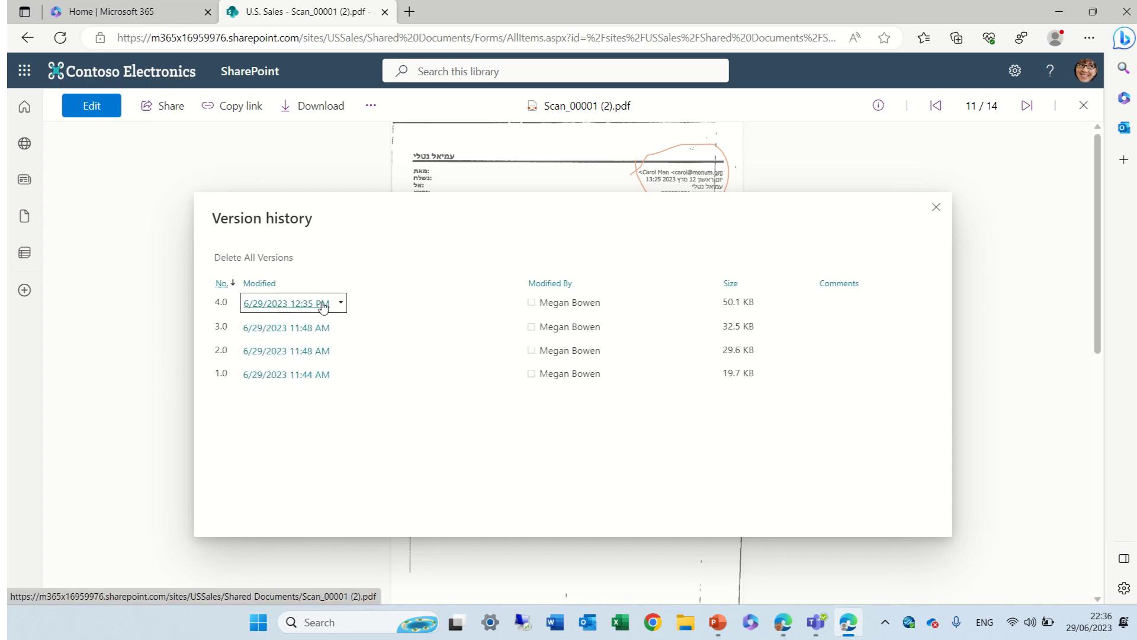
mouse_move(325, 379)
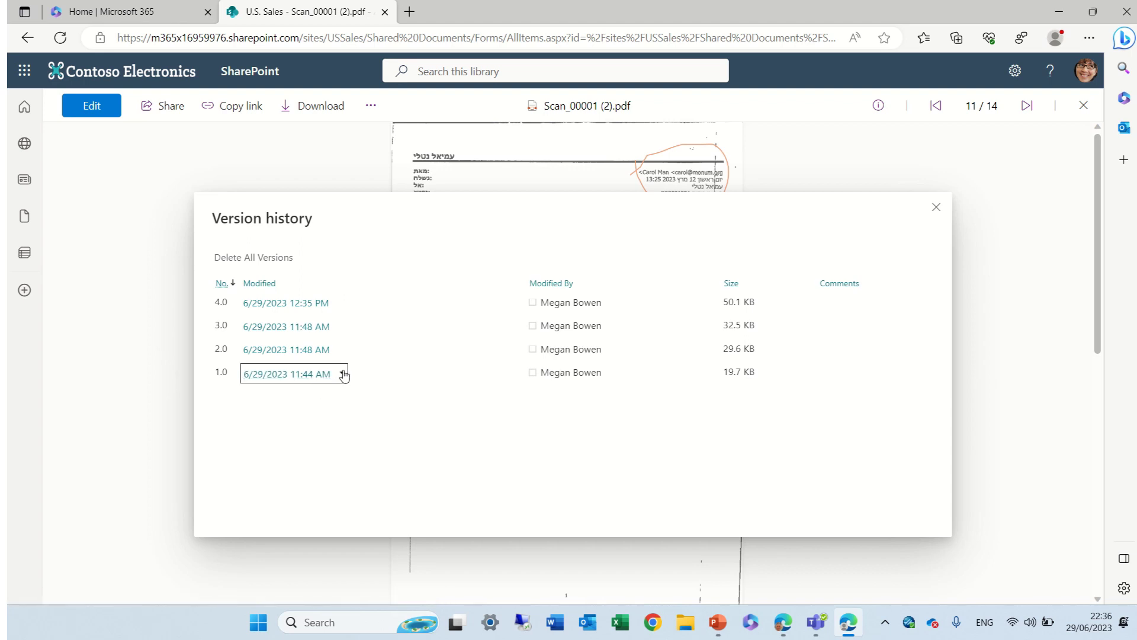
left_click(343, 375)
left_click(310, 408)
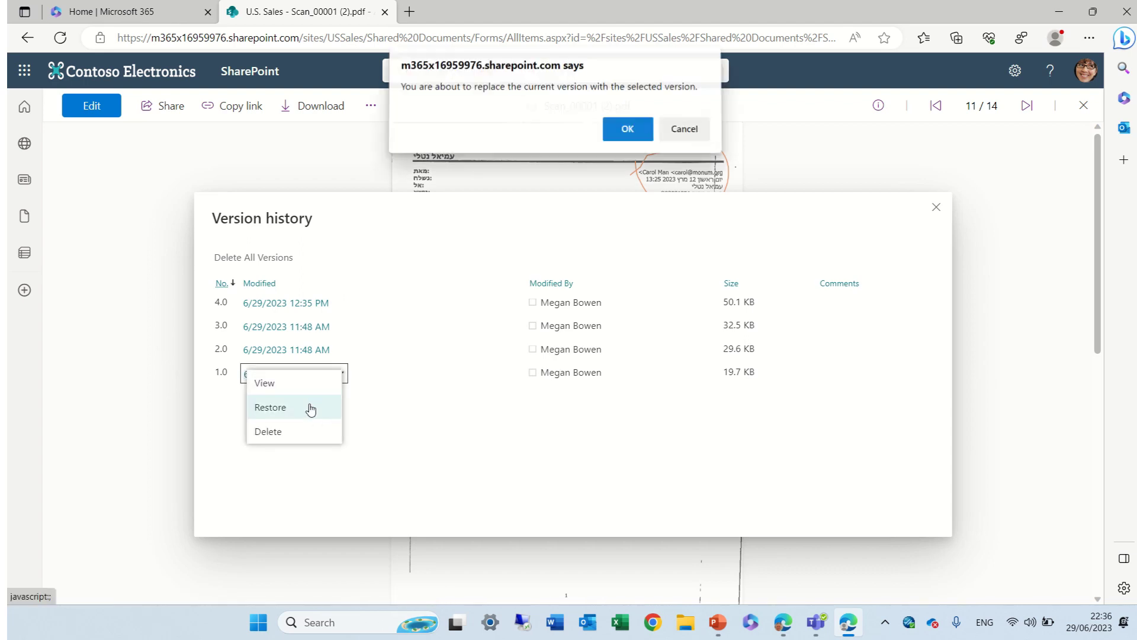
left_click(626, 130)
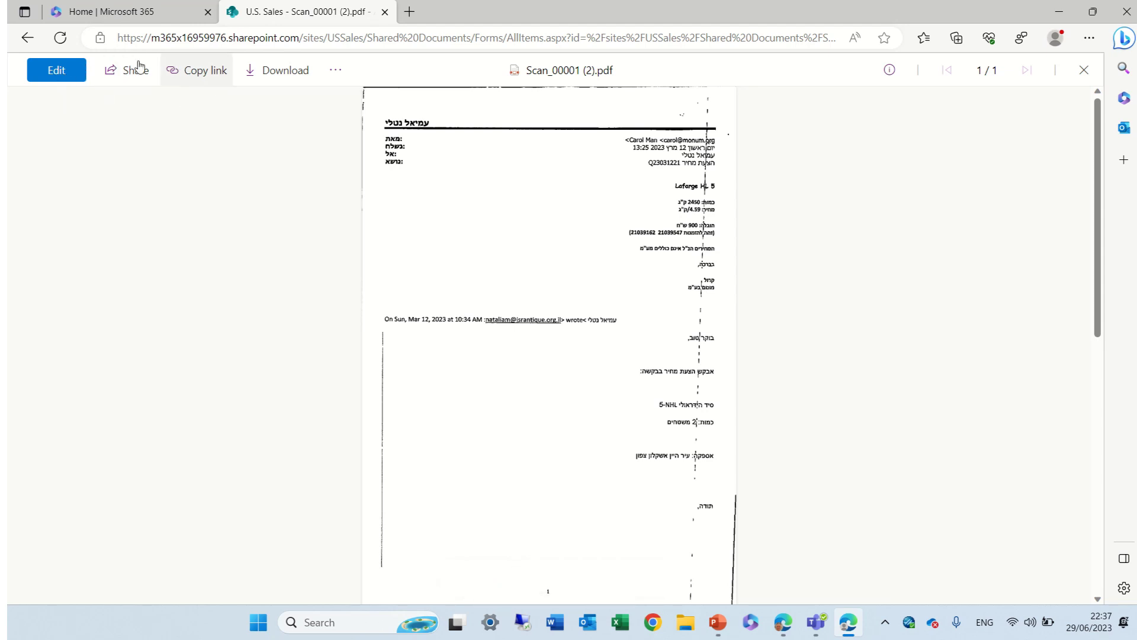
Step: Put the restored scan into editing mode and select the Pen
left_click(63, 76)
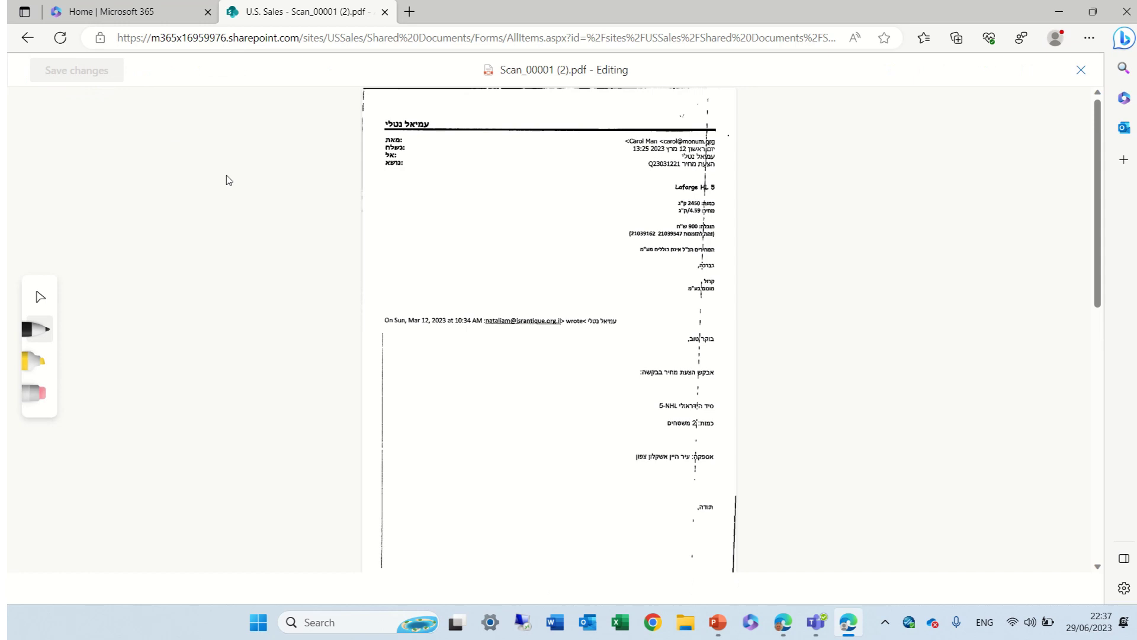
left_click(34, 332)
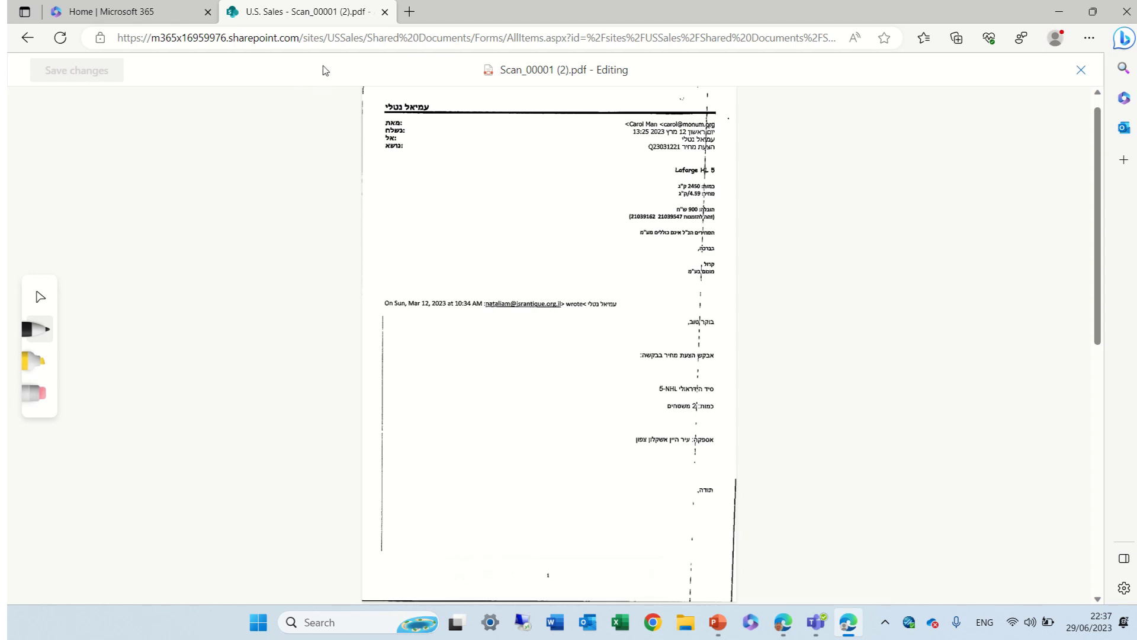
Step: Open OneDrive from the Microsoft 365 home page and browse My files toward Business Card.pdf
left_click(135, 8)
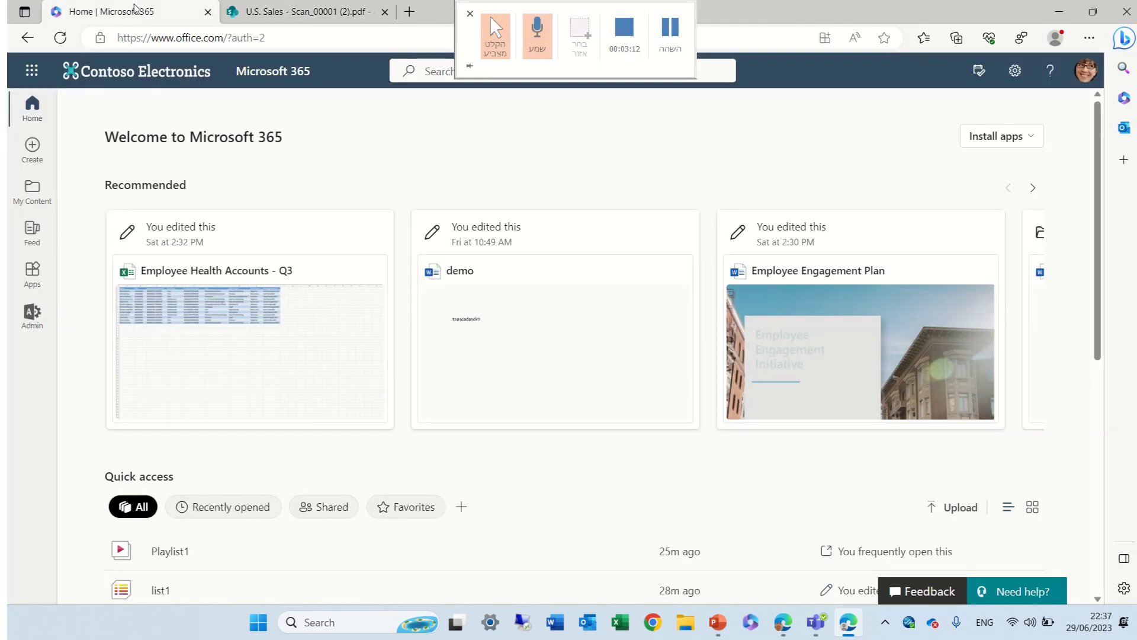
left_click(29, 74)
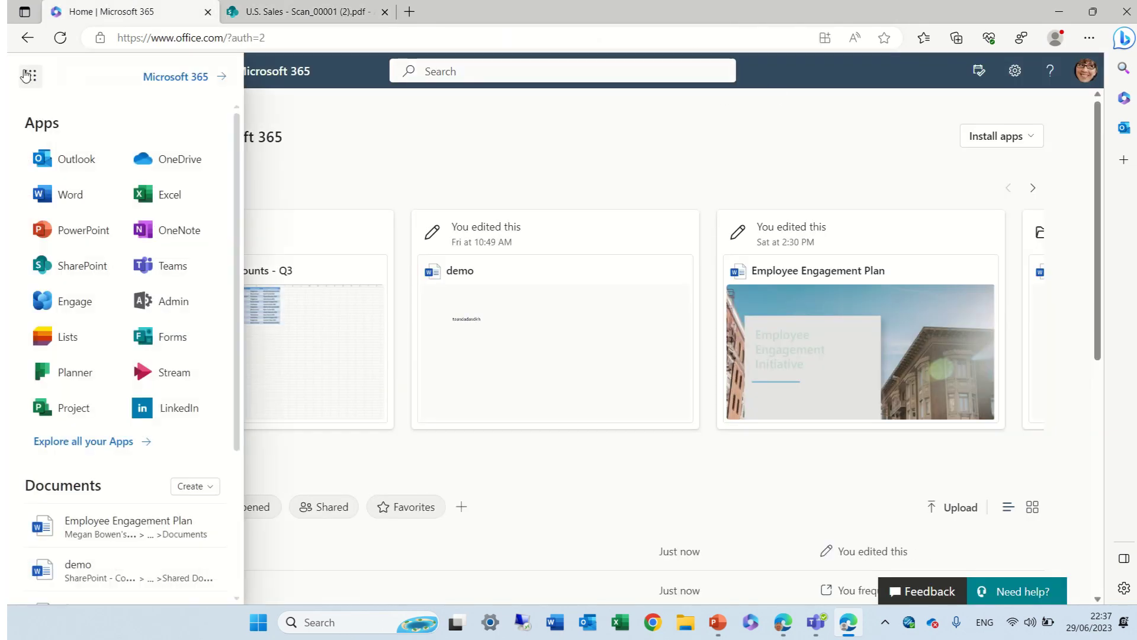
left_click(169, 160)
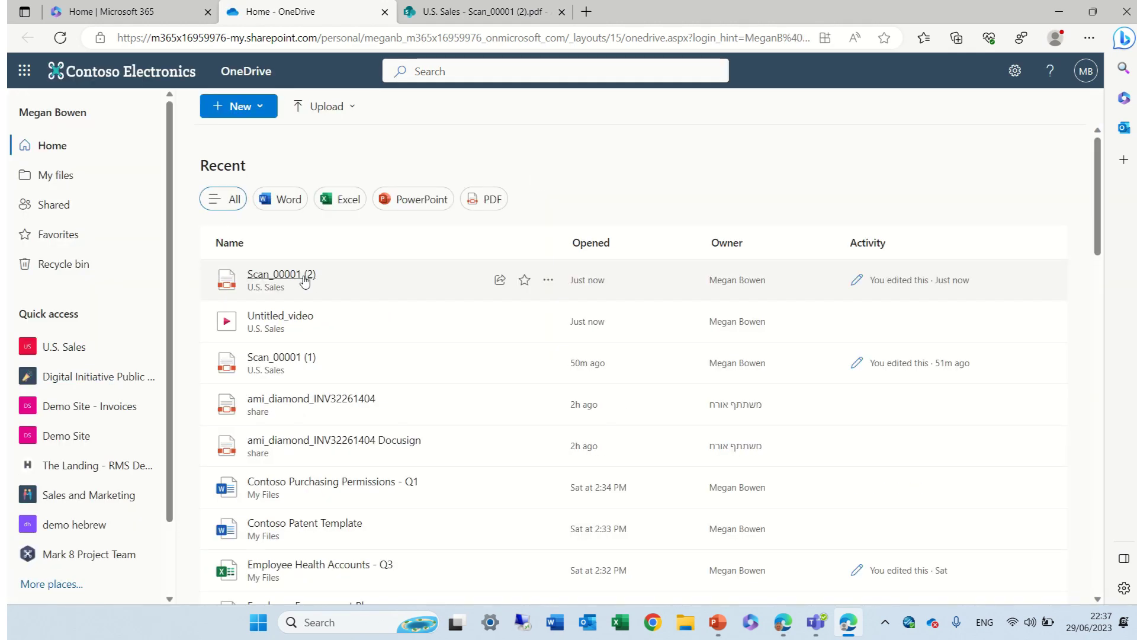
left_click(66, 175)
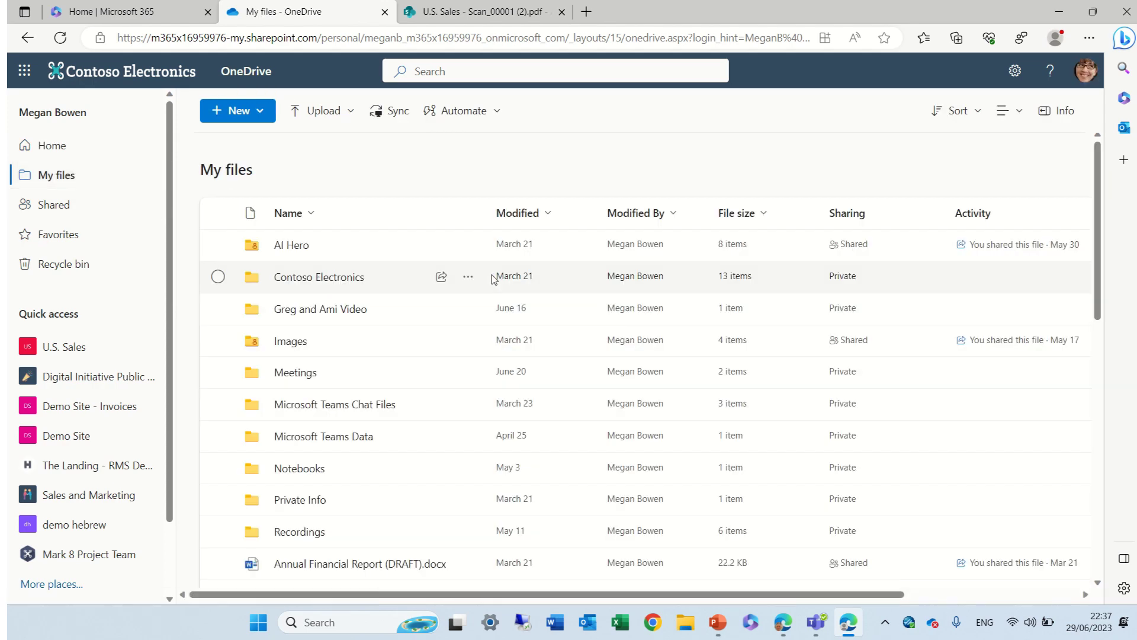
scroll(585, 307, "down", 6)
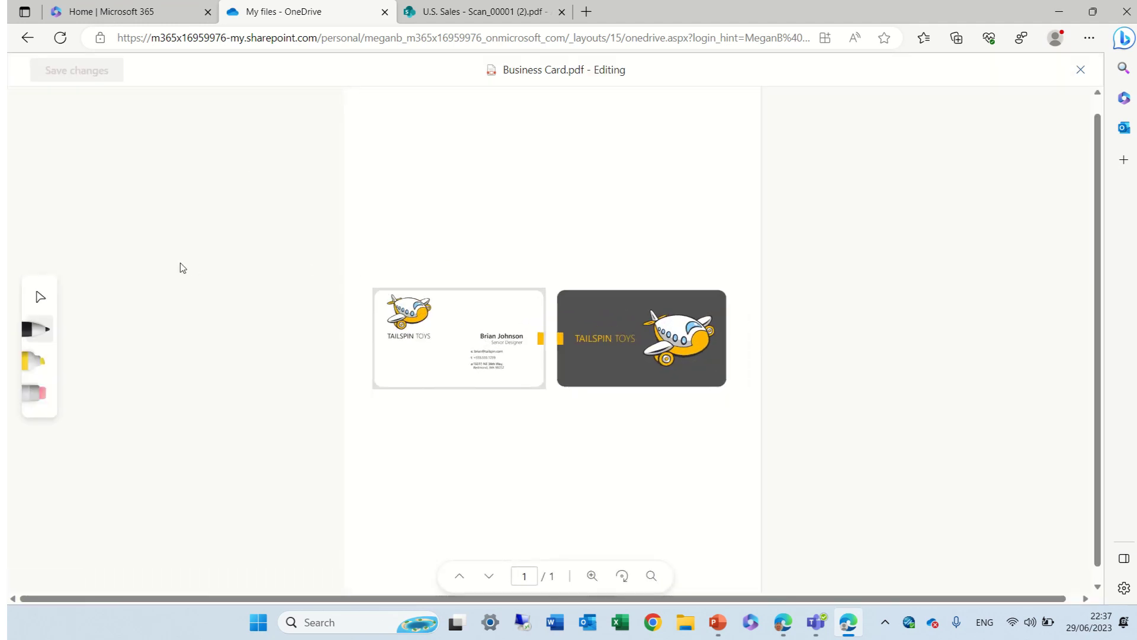
Step: Draw a black pen X over the dark card, loop the logo in yellow, and save
left_click(41, 329)
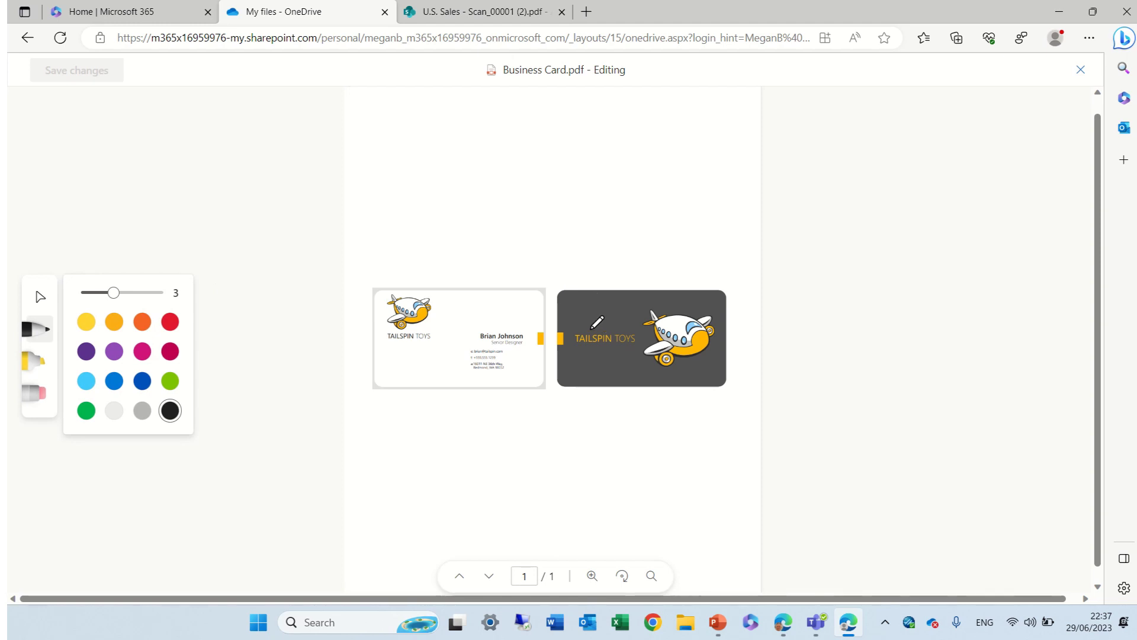
left_click_drag(558, 298, 722, 397)
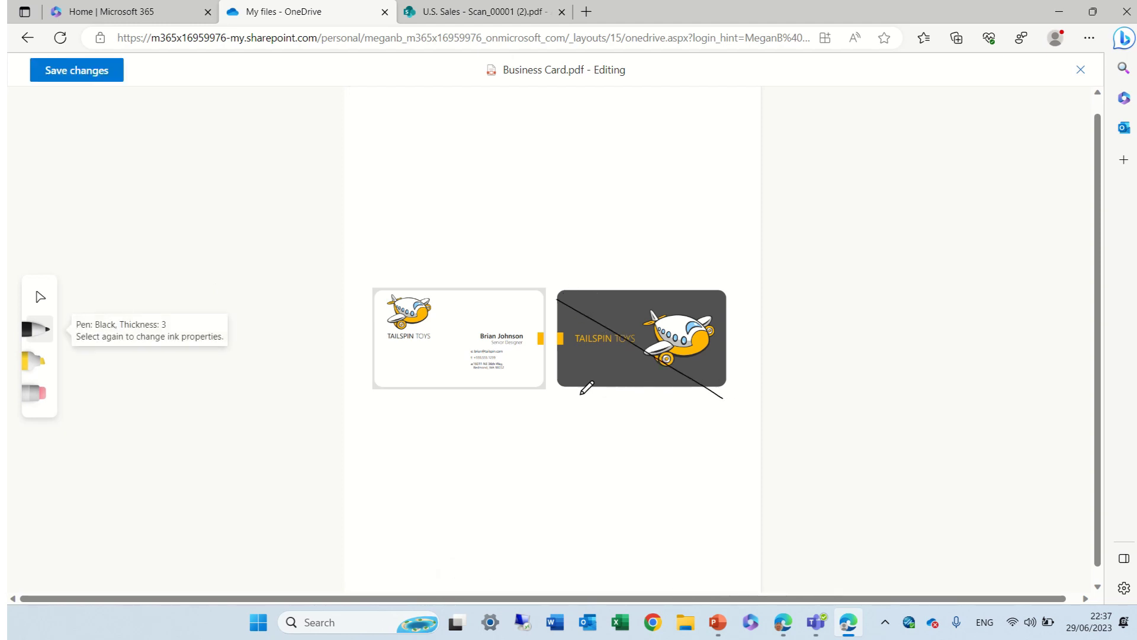
left_click_drag(581, 394, 761, 279)
left_click(34, 359)
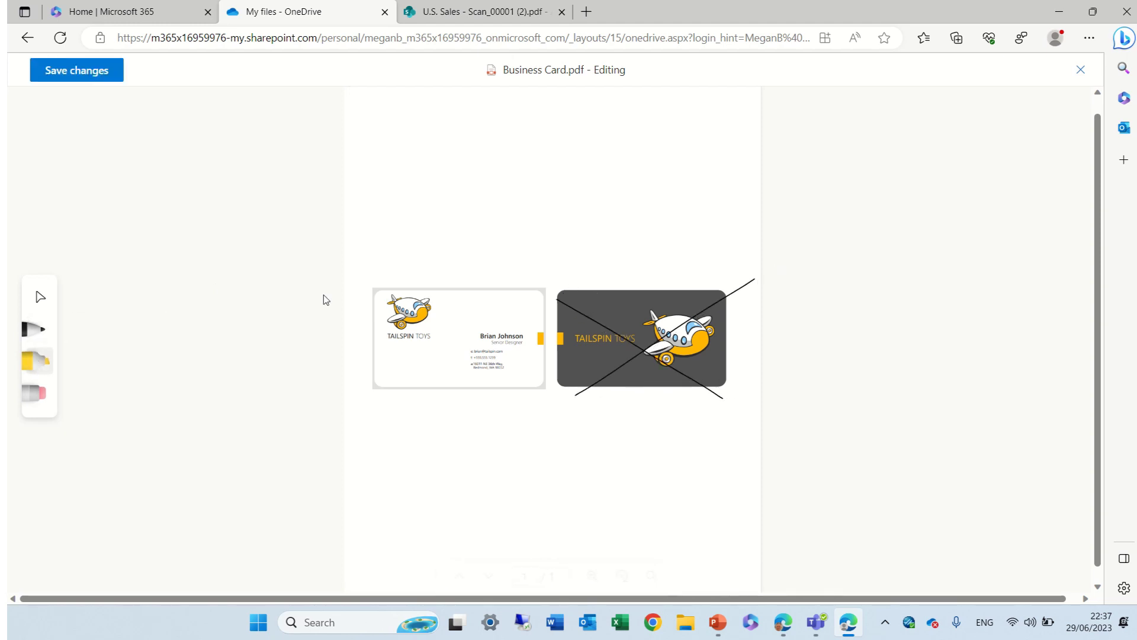
mouse_move(385, 292)
left_mouse_down()
mouse_move(396, 362)
mouse_move(429, 261)
mouse_move(355, 305)
left_mouse_up()
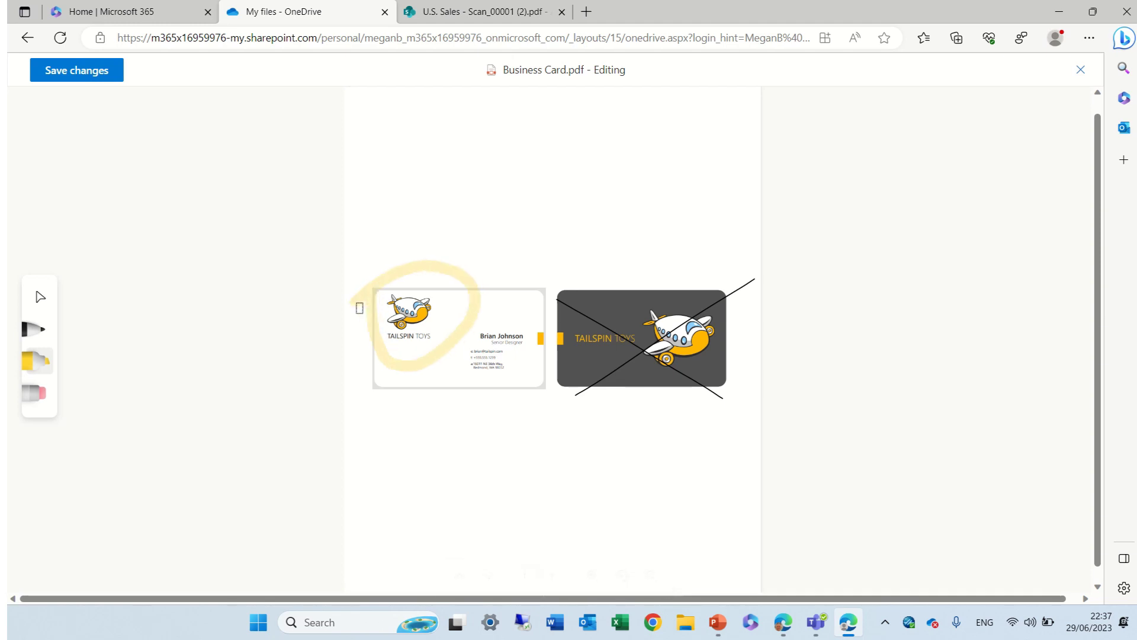
left_click(84, 76)
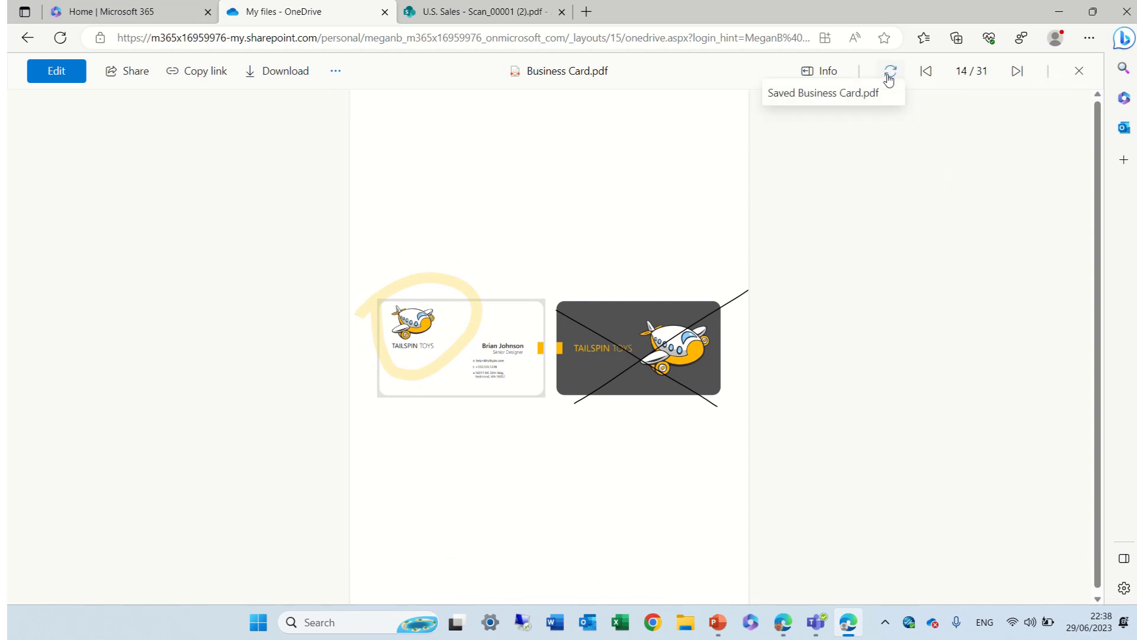
Step: Open the Info pane for Business Card.pdf to see access and edit activity
left_click(831, 72)
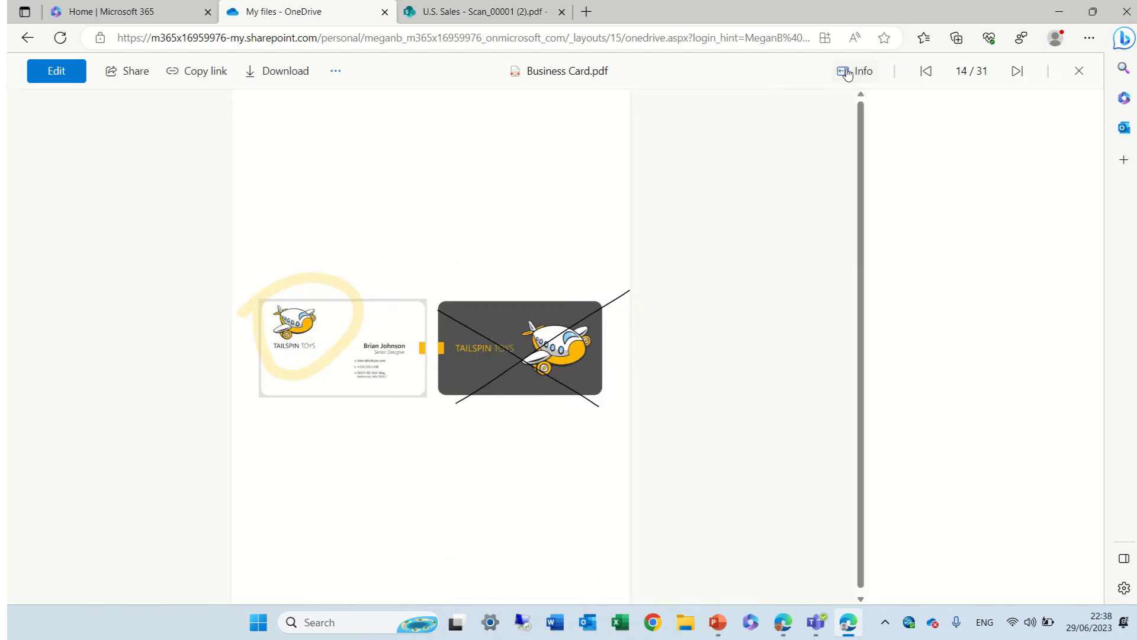